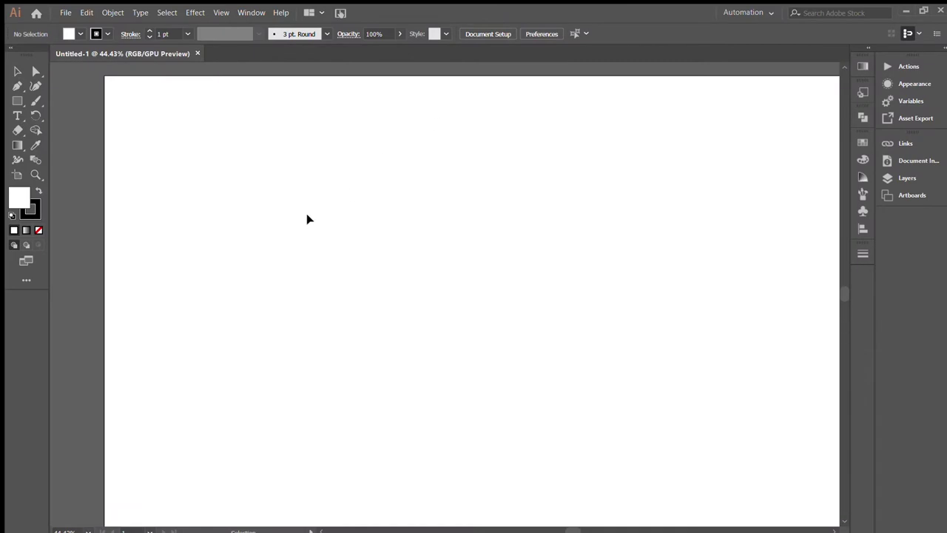
Step: Type a 'POINTS:' label and enlarge it to heading size
key("t")
left_click(313, 184)
type("POINTS")
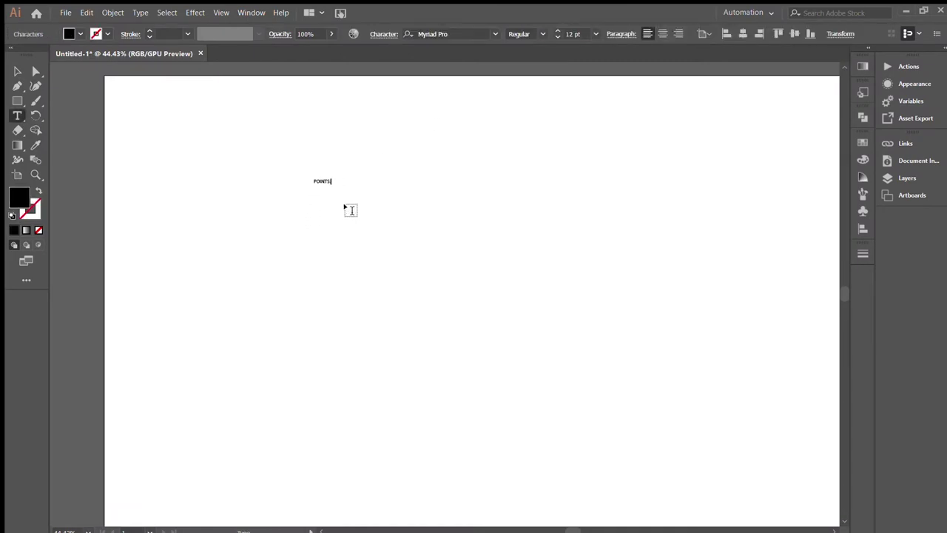
type(":")
key("Escape")
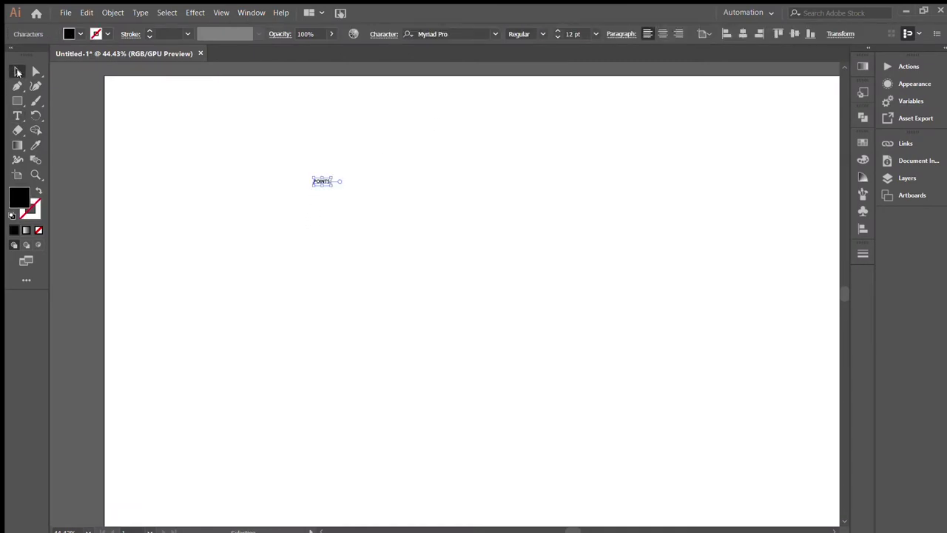
mouse_move(333, 185)
left_mouse_down()
mouse_move(430, 223)
mouse_move(144, 93)
left_mouse_up()
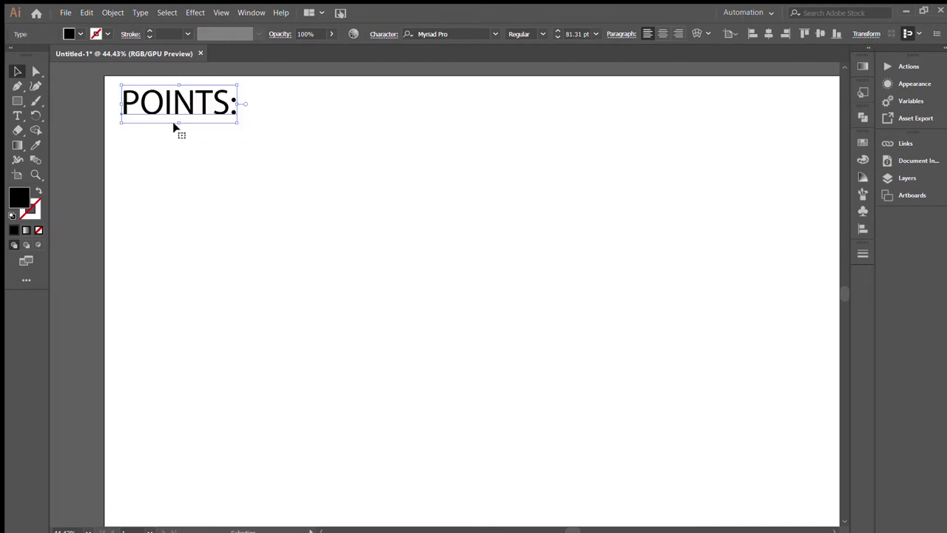
Step: Add an 'ORANGE / MED' text block, enlarge it and place it beneath the heading
key("t")
left_click(268, 214)
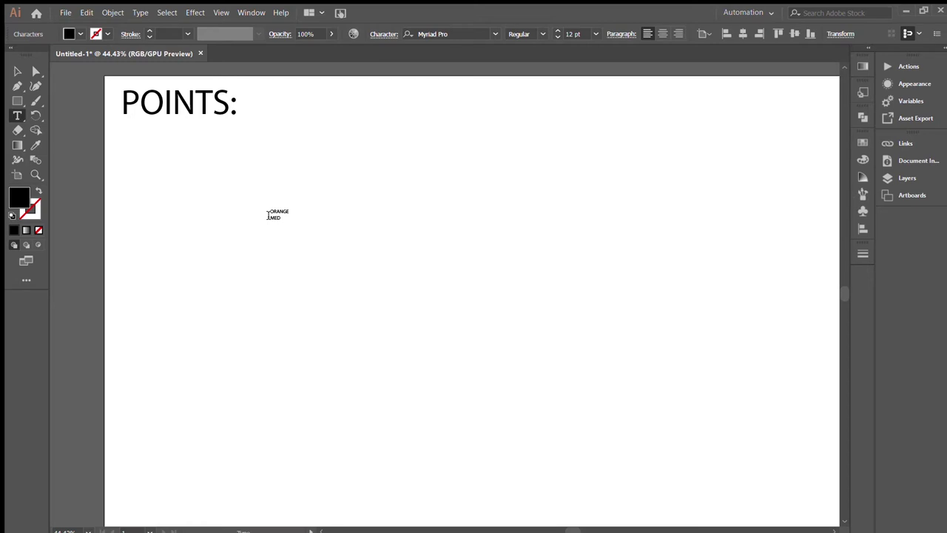
left_click(13, 72)
left_click_drag(291, 223, 392, 298)
left_click_drag(318, 228, 170, 152)
left_click(373, 282)
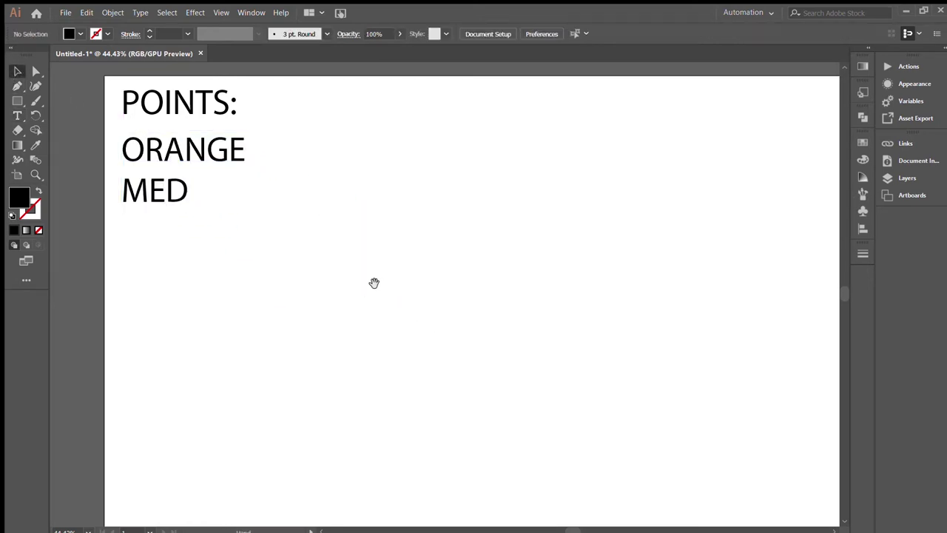
left_click_drag(373, 283, 324, 258)
Step: Draw a large black circle, enlarge it and move it to the right
key("l")
left_click_drag(413, 222, 618, 426)
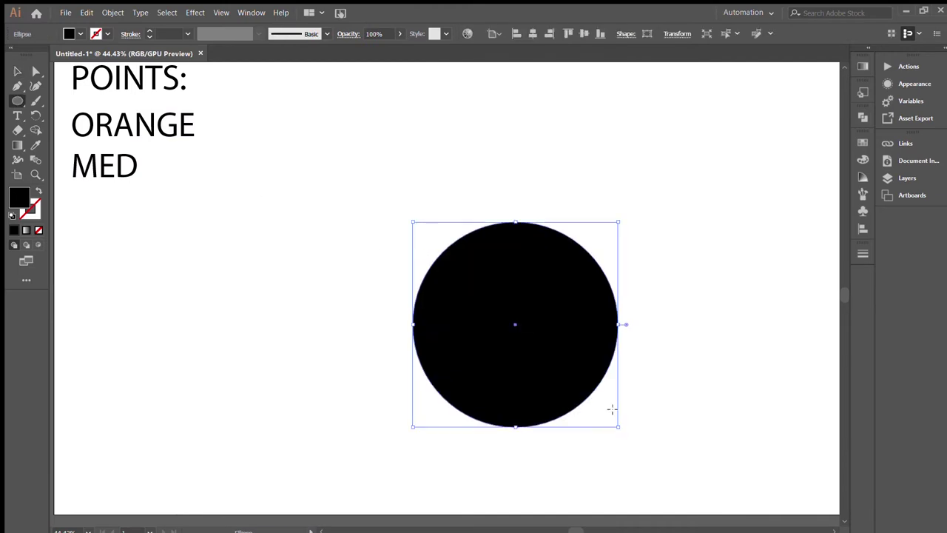
key("v")
left_click_drag(520, 376, 542, 403)
left_click_drag(463, 326, 554, 329)
left_click(358, 415)
Step: Draw a tall rectangle and a wider horizontal copy crossing it
key("m")
left_click_drag(240, 222, 301, 351)
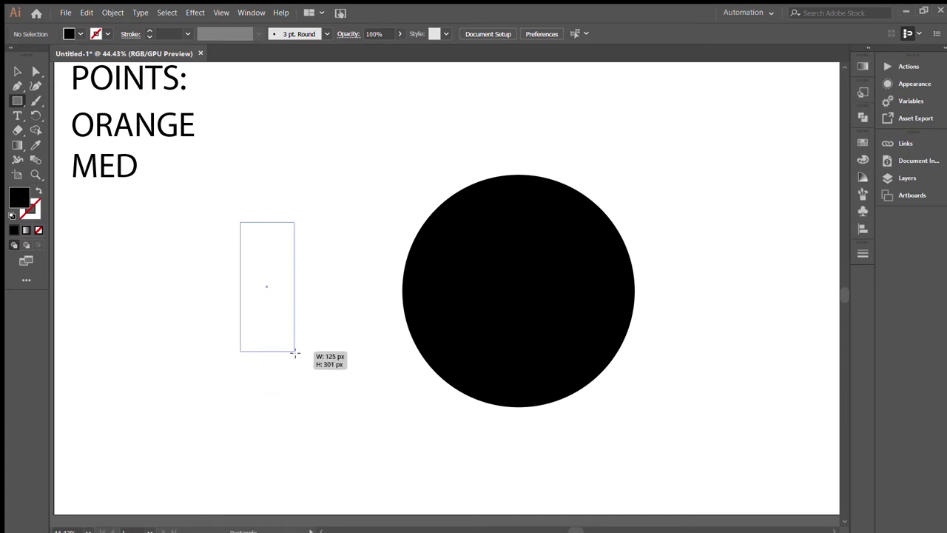
left_click_drag(301, 351, 295, 348)
key("v")
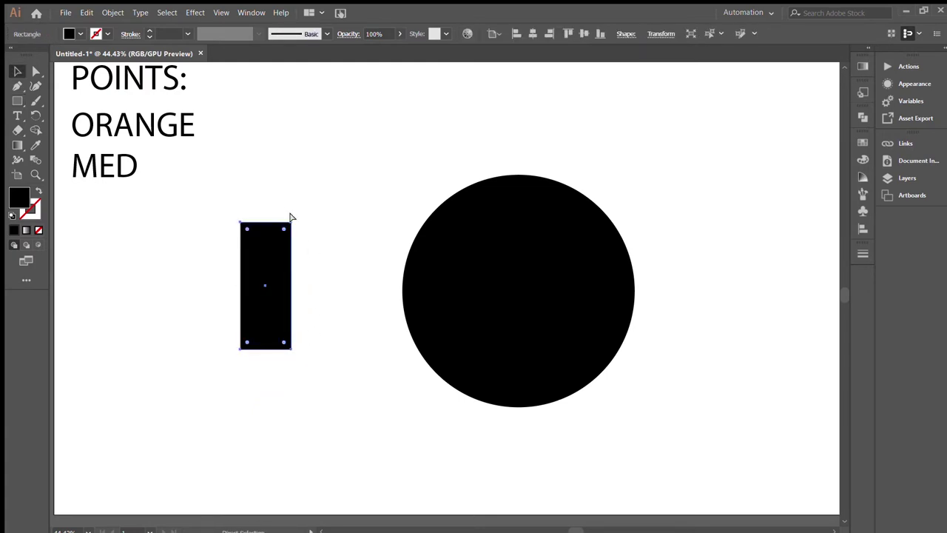
left_click_drag(298, 219, 171, 276)
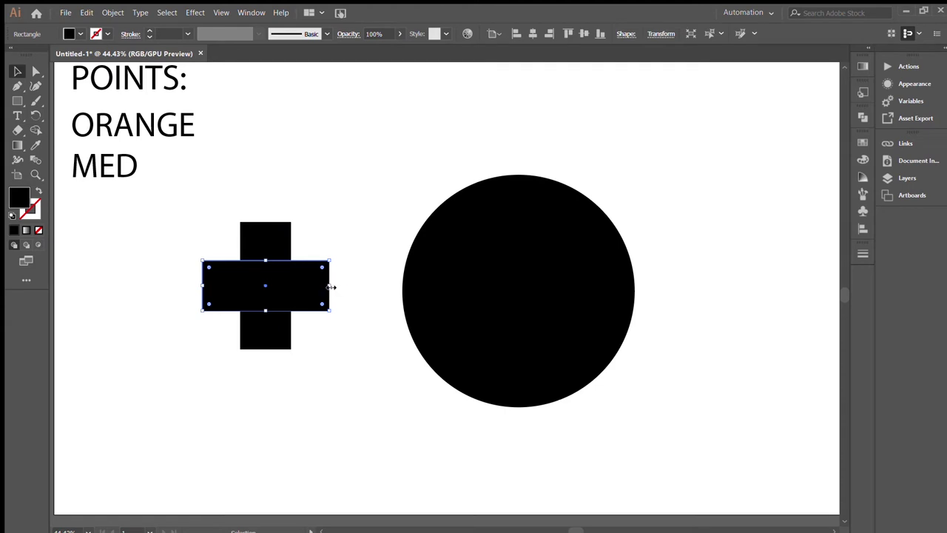
left_click_drag(332, 287, 402, 287)
left_click(274, 342, "shift")
Step: Align the rectangles and circle on their horizontal and vertical centres
left_click(532, 33)
left_click(585, 33)
left_click(546, 184)
left_click(533, 33)
left_click(584, 33)
left_click(599, 202)
Step: Fill both cross rectangles white and adjust the vertical rectangle's width
left_click(479, 262)
left_click(469, 243, "shift")
key("d")
left_click(517, 398)
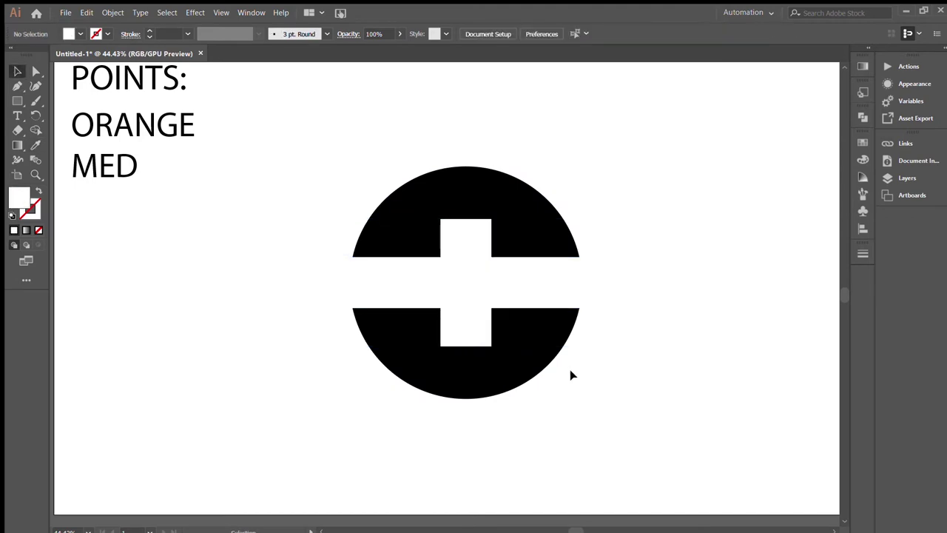
left_click(385, 258)
left_click_drag(408, 299, 381, 280)
Step: Adjust the horizontal band's height and the vertical rectangle's width, then select all shapes
left_click(448, 301)
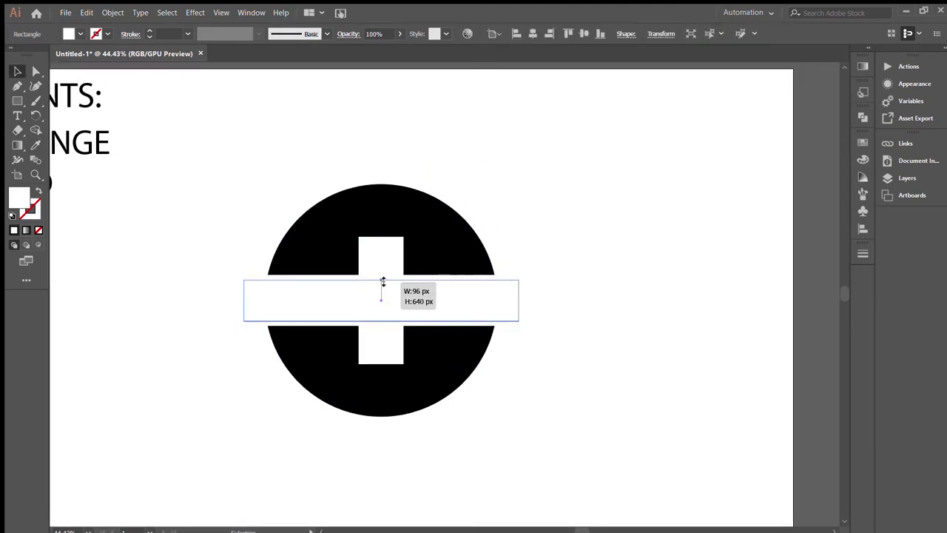
left_click(526, 275)
left_click_drag(495, 166, 506, 172)
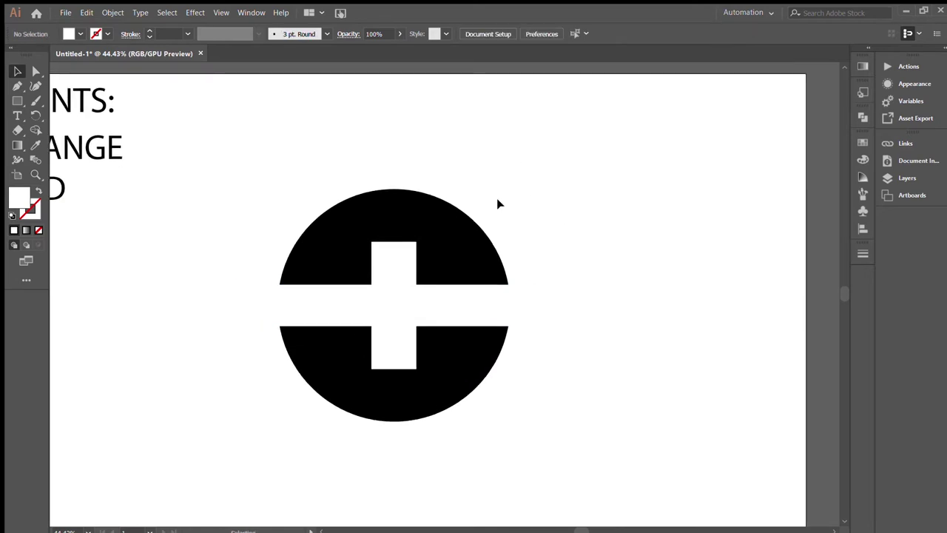
left_click(412, 309)
left_click_drag(417, 305, 420, 305)
left_click(435, 243)
mouse_move(435, 242)
left_mouse_down()
mouse_move(403, 285)
mouse_move(417, 306)
left_mouse_up()
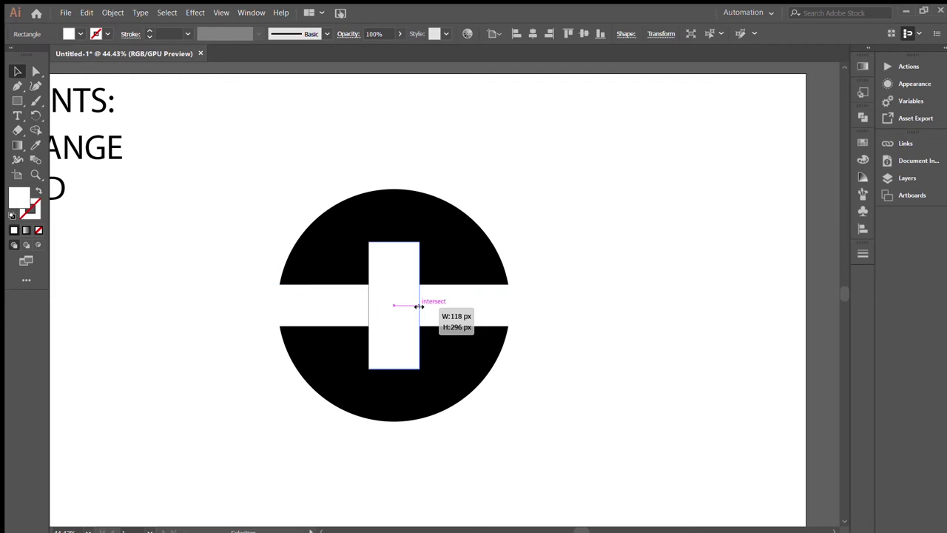
left_click(470, 191)
left_click_drag(437, 185, 166, 451)
Step: Use Shape Builder to remove the horizontal strip and merge the bottom half
key("shift+m")
left_click(244, 324, "alt")
left_click(397, 354)
key("v")
left_click(440, 281)
left_click(358, 380, "shift")
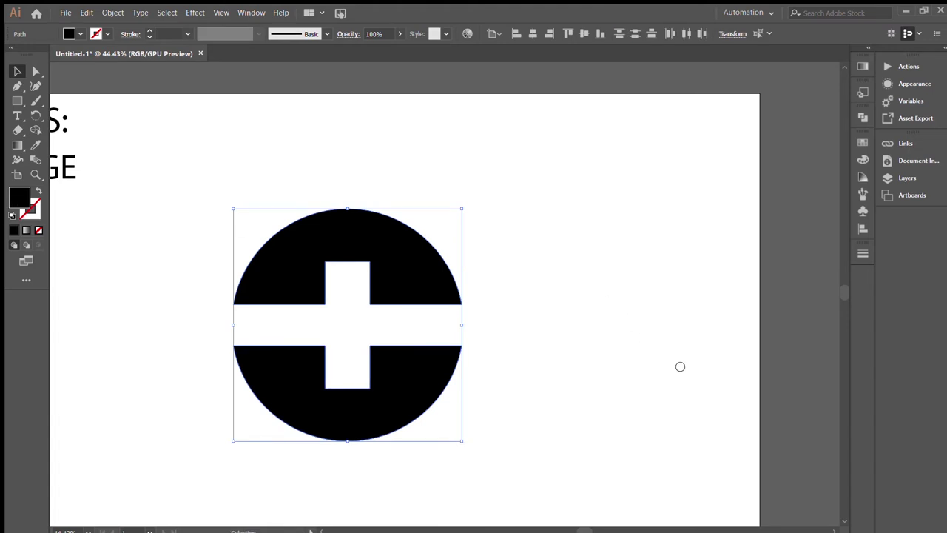
scroll(518, 333, "left", 5)
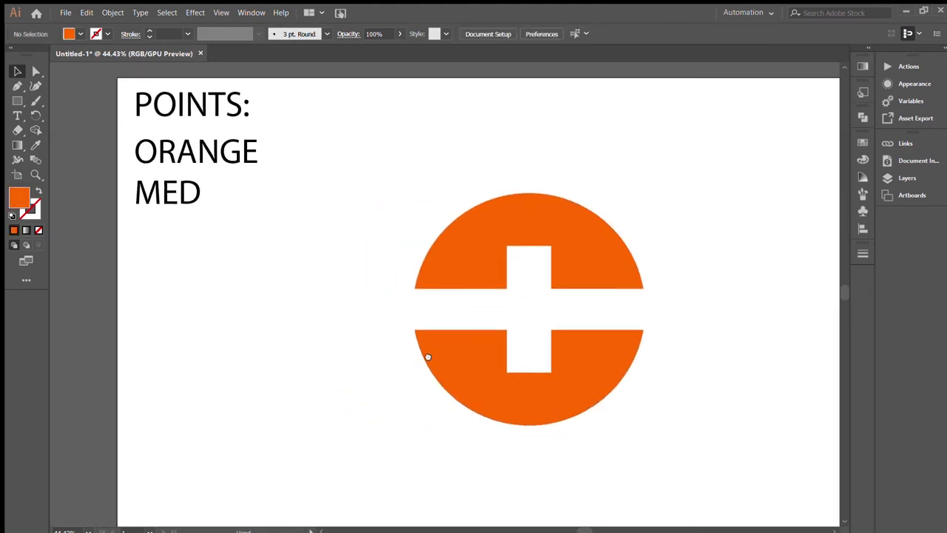
Step: Overlap two copied circles and Shape Builder away the outer parts, leaving a lens
scroll(348, 333, "down", 3)
key("l")
left_click_drag(145, 221, 275, 352)
key("v")
left_click_drag(248, 289, 351, 289)
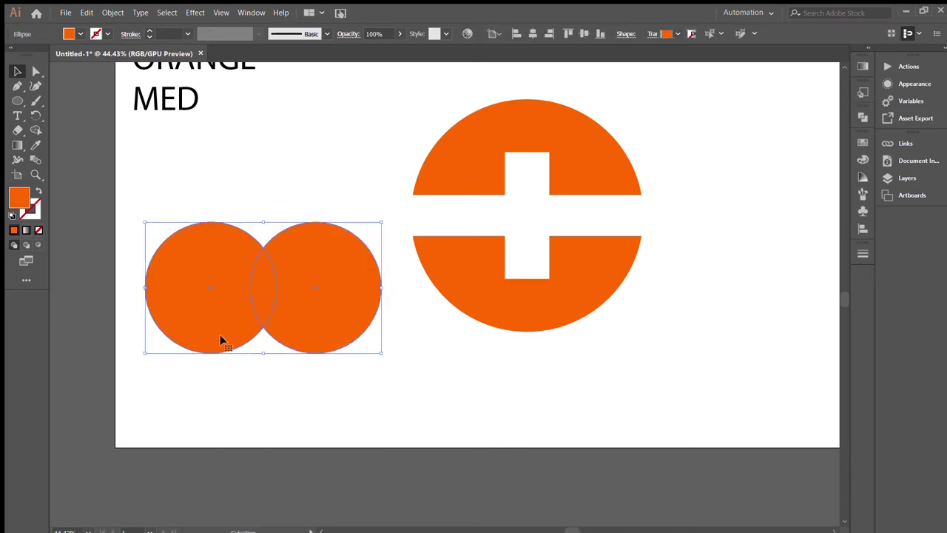
left_click_drag(304, 312, 298, 311)
left_click_drag(316, 211, 176, 366)
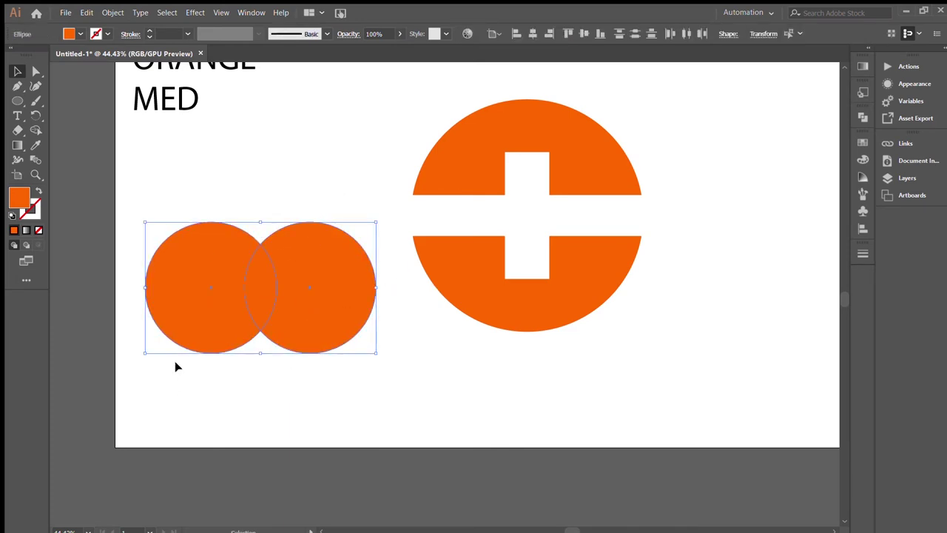
key("shift+m")
left_click_drag(202, 313, 317, 380)
Step: Place a rotated copy of the lens above the circle and delete the leftover lens
key("v")
scroll(316, 380, "up", 3)
left_click(225, 374)
mouse_move(245, 334)
left_mouse_down()
mouse_move(247, 383)
mouse_move(512, 173)
mouse_move(570, 178)
left_mouse_up()
scroll(513, 173, "up", 2)
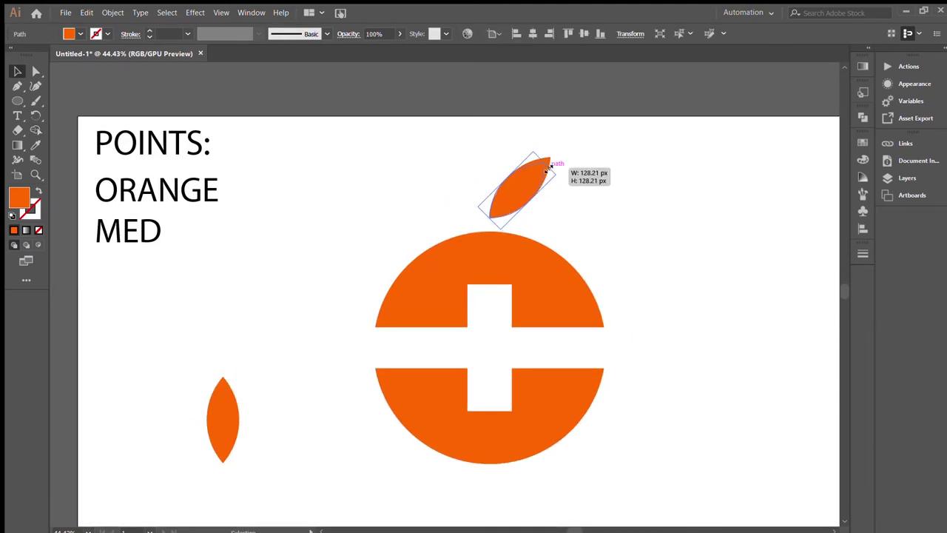
left_click(570, 178)
left_click(222, 422)
key("Delete")
Step: Reflect a copy of the leaf, position it left of the first, and group both
left_click(504, 188)
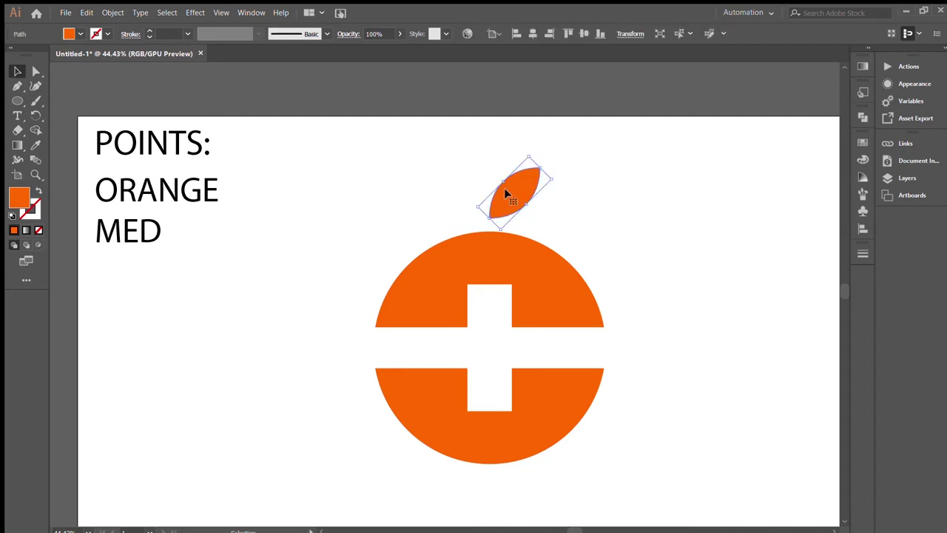
key("o")
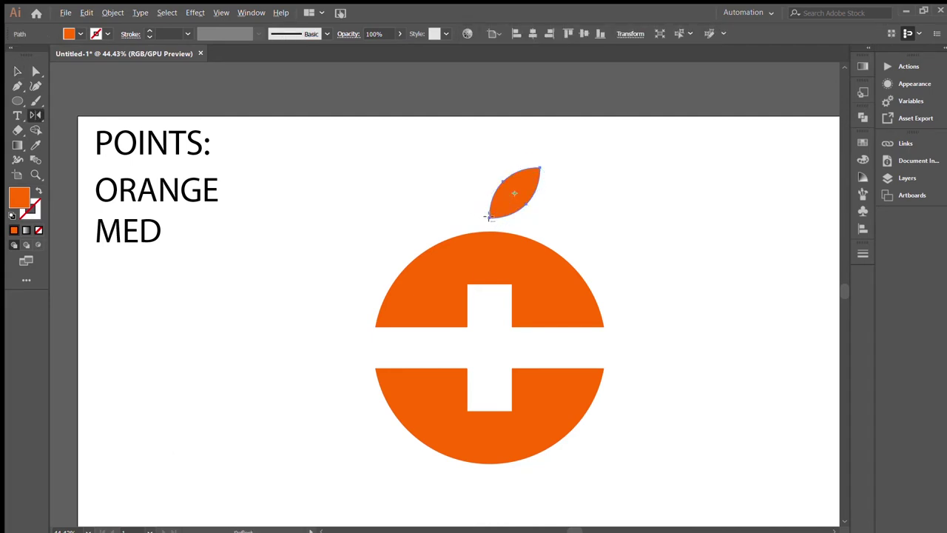
left_click_drag(485, 345, 535, 227)
key("v")
left_click_drag(455, 182, 465, 208)
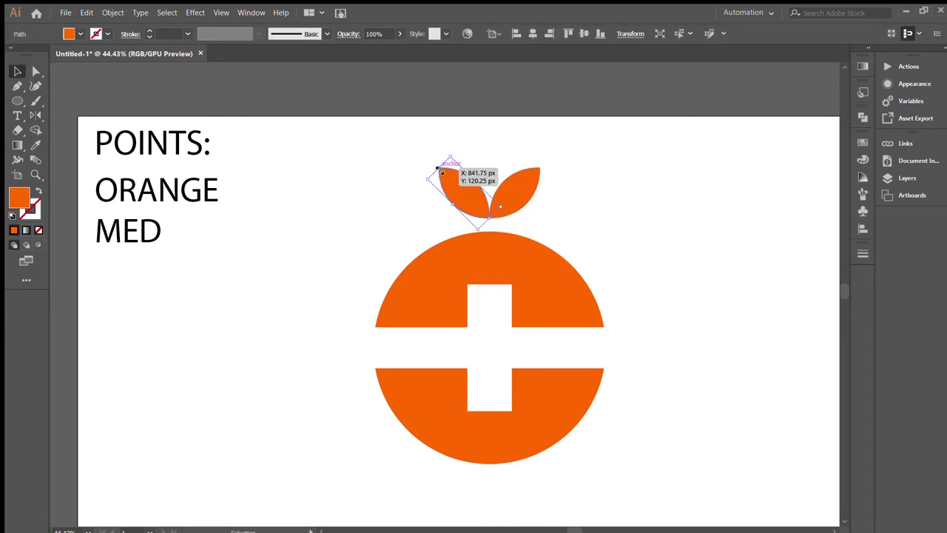
left_click(527, 207)
left_click_drag(533, 237, 389, 185)
key("ctrl+g")
Step: Centre the leaf pair over the orange and flip it horizontally
left_click(533, 33)
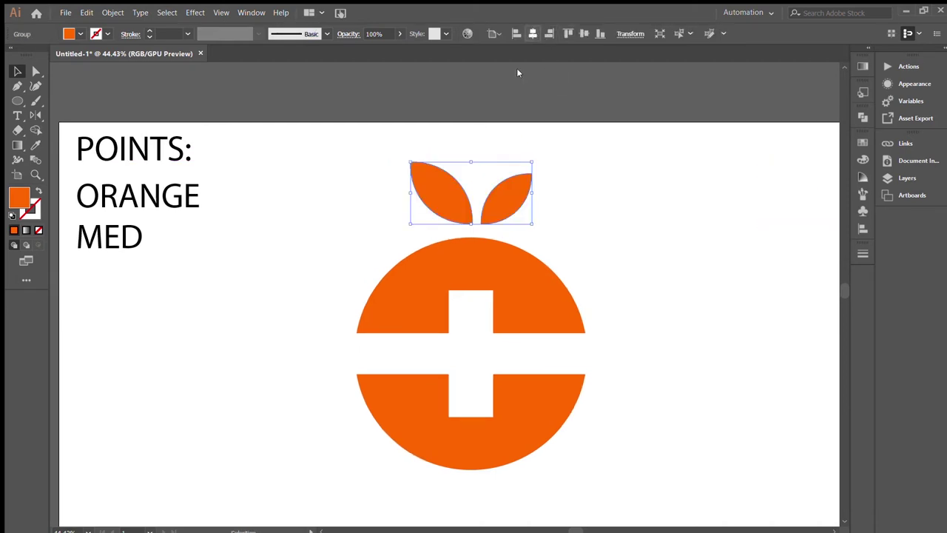
key("o")
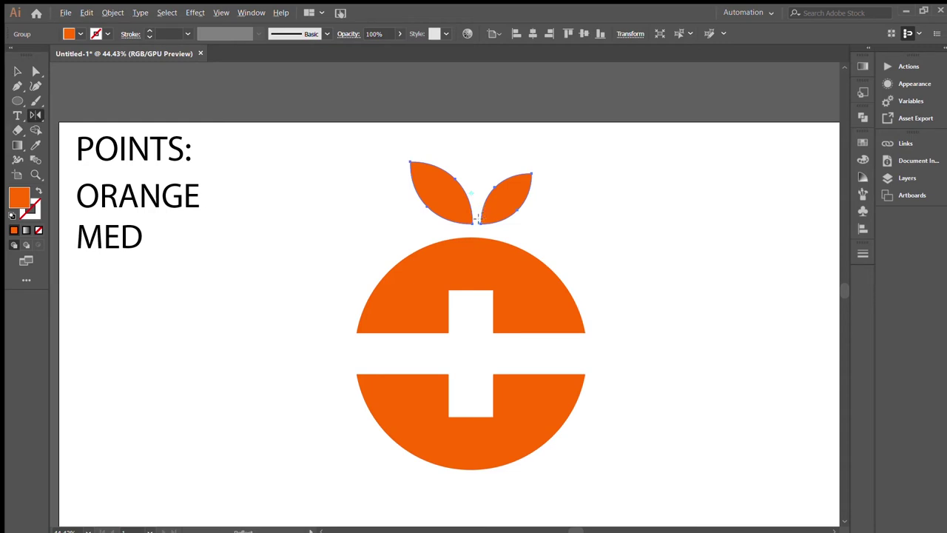
mouse_move(479, 329)
left_mouse_down()
mouse_move(481, 222)
mouse_move(505, 197)
mouse_move(491, 192)
left_mouse_up()
key("v")
left_click(563, 217)
left_click(543, 202)
left_click(502, 191)
left_click(550, 216)
Step: Rotate the right leaf, then rotate and nudge the left leaf to tilt outward
left_click(527, 177)
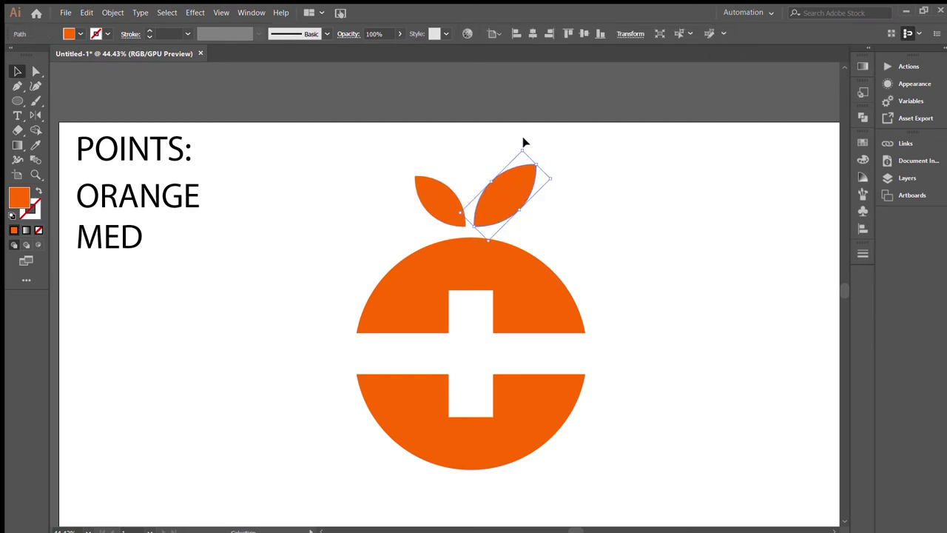
left_click_drag(523, 147, 513, 193)
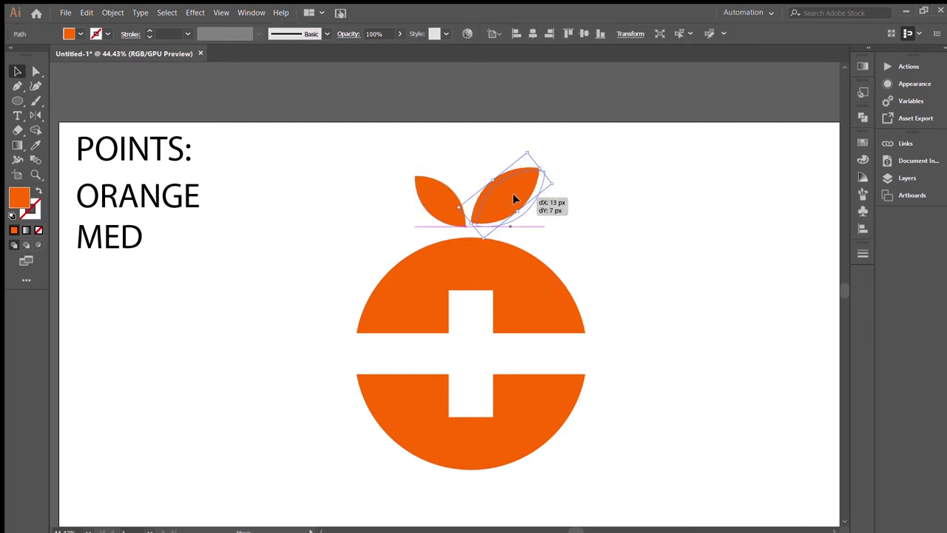
left_click(461, 173)
left_click(435, 191)
left_click_drag(427, 162, 422, 167)
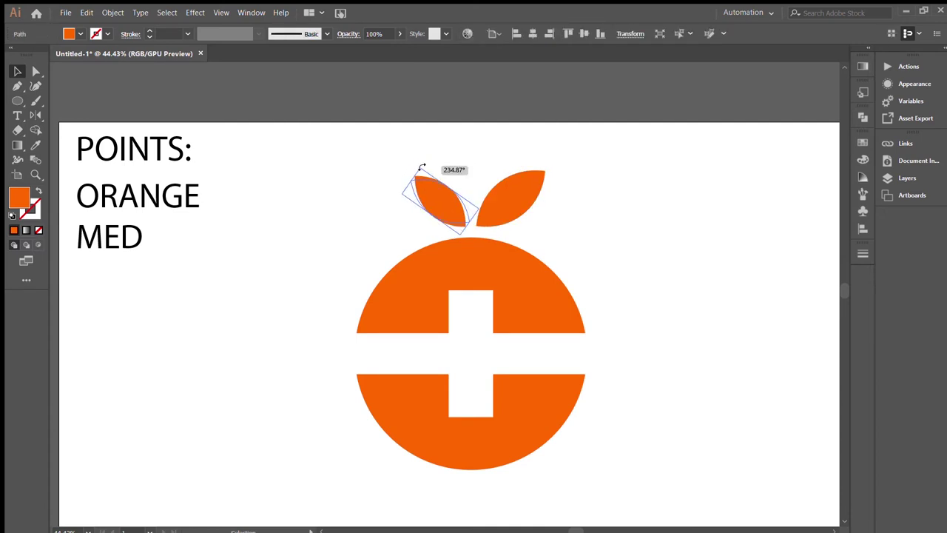
left_click_drag(445, 210, 438, 183)
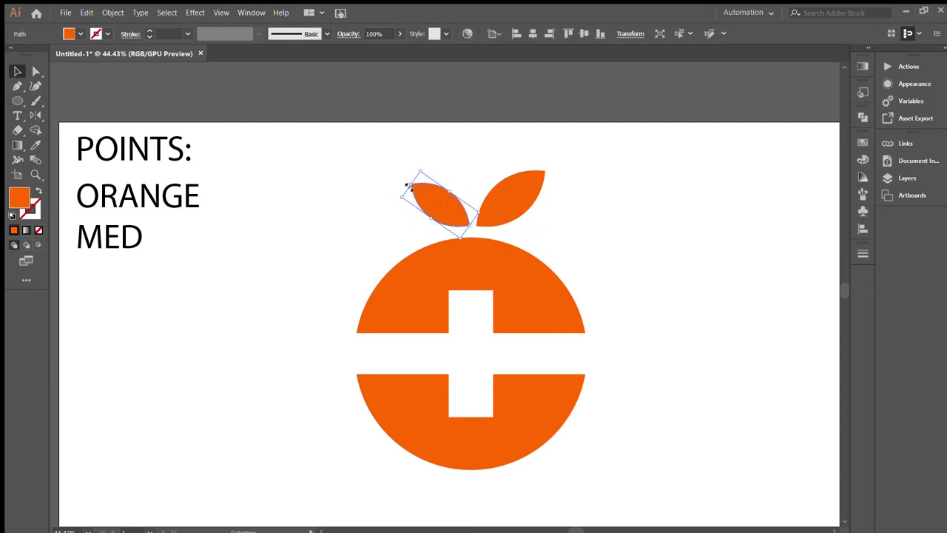
left_click(549, 218)
left_click_drag(549, 230, 518, 223)
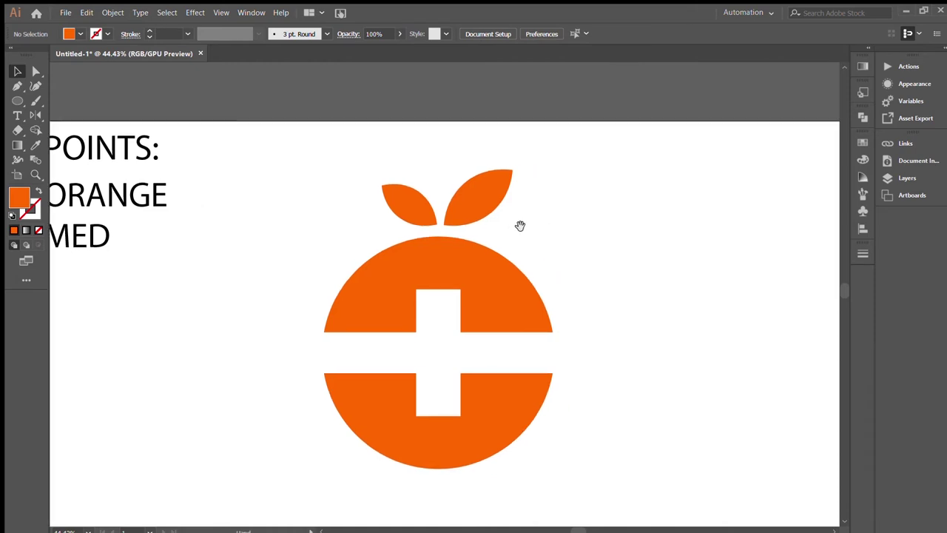
Step: Shift a copy of the orange circle's outline about 56 px sideways
left_click(11, 72)
left_click(538, 411)
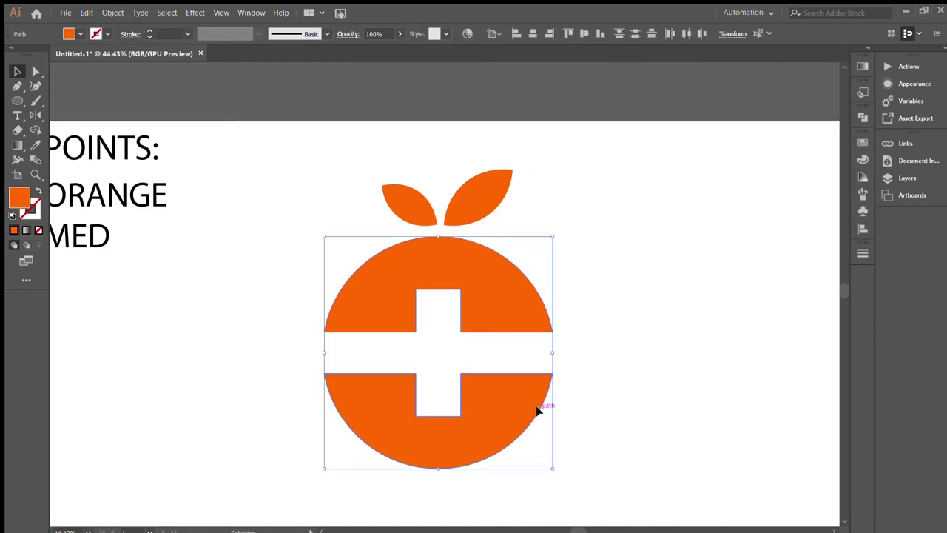
key("ctrl+g")
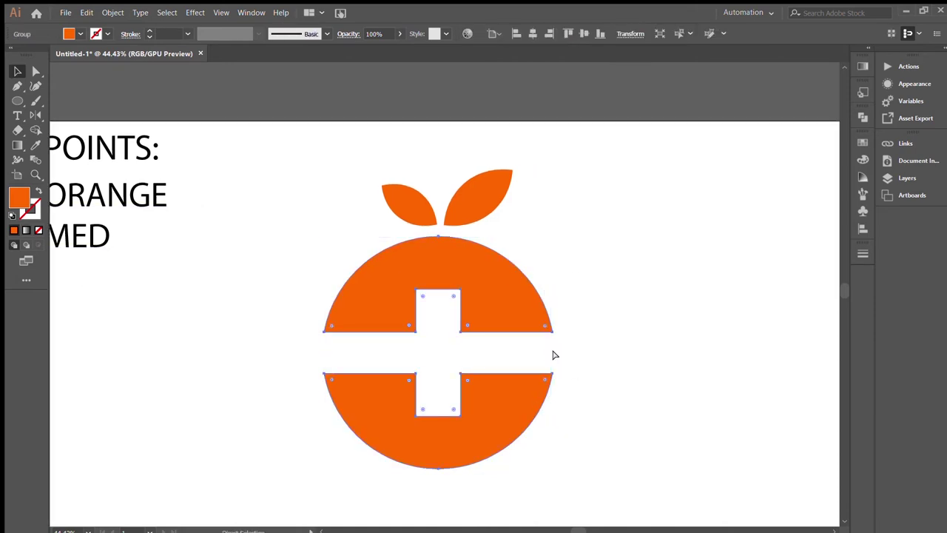
left_click_drag(543, 315, 501, 307)
left_click(538, 294)
left_click(377, 293)
Step: Merge the overlapping regions with Shape Builder and move the right crescent about 32 px
key("shift+m")
left_click_drag(351, 301, 410, 332)
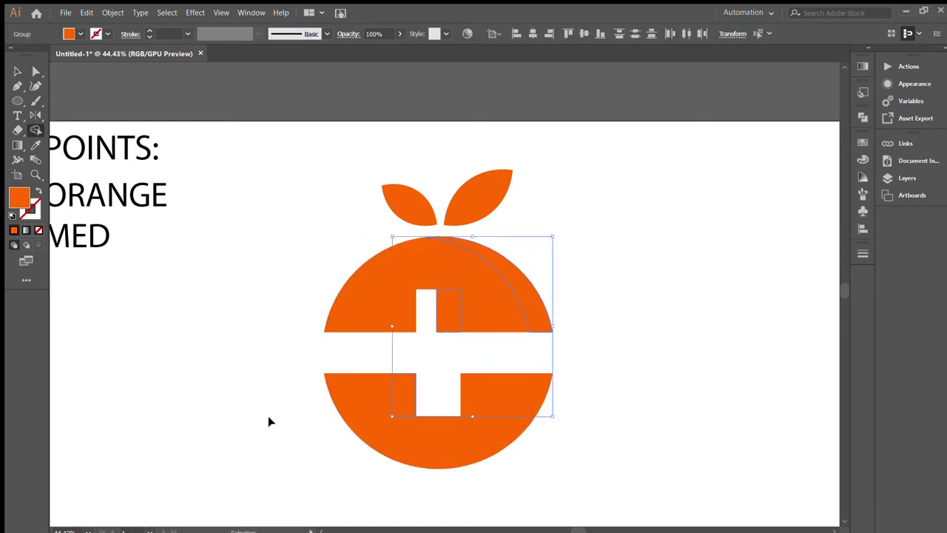
left_click_drag(331, 409, 368, 268)
key("v")
left_click(518, 296)
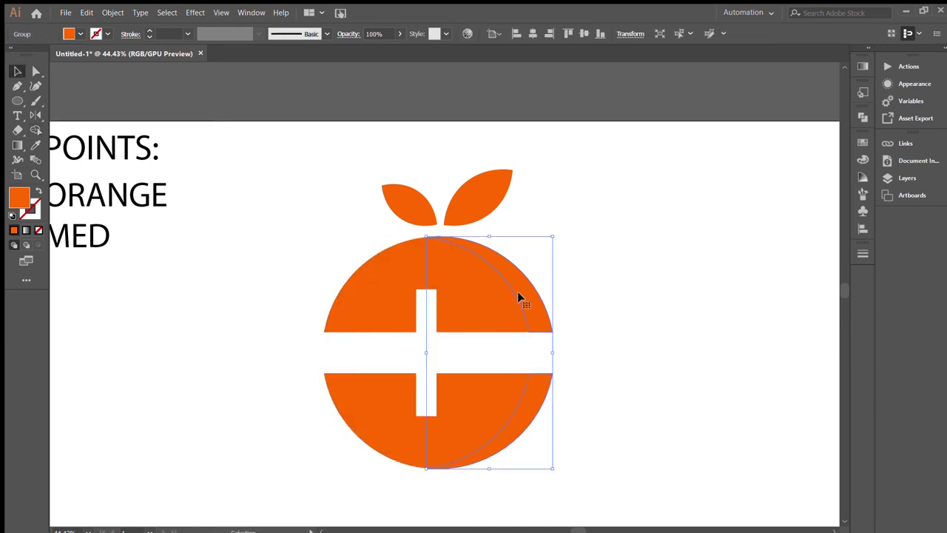
left_click_drag(442, 313, 465, 312)
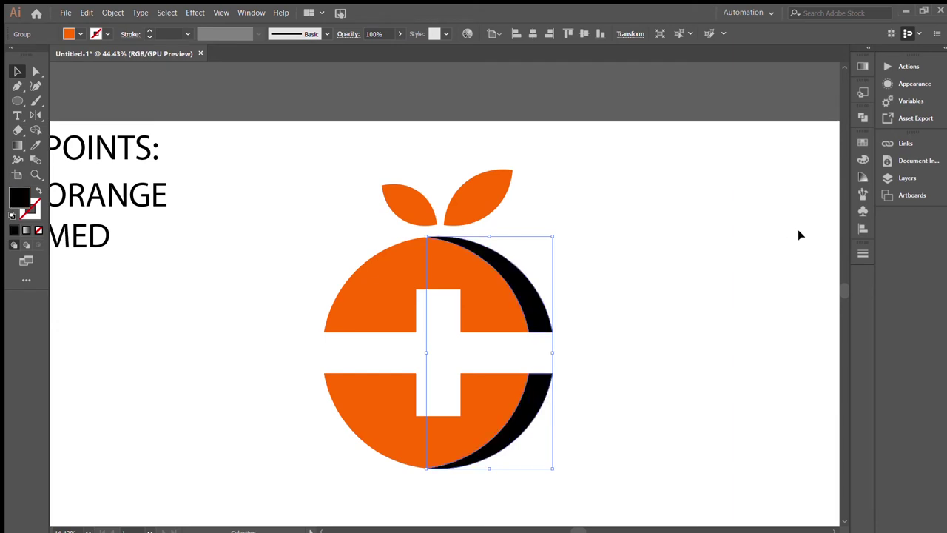
Step: Set the crescent's opacity to 12%, then lower it to 7%
type("12")
key("Return")
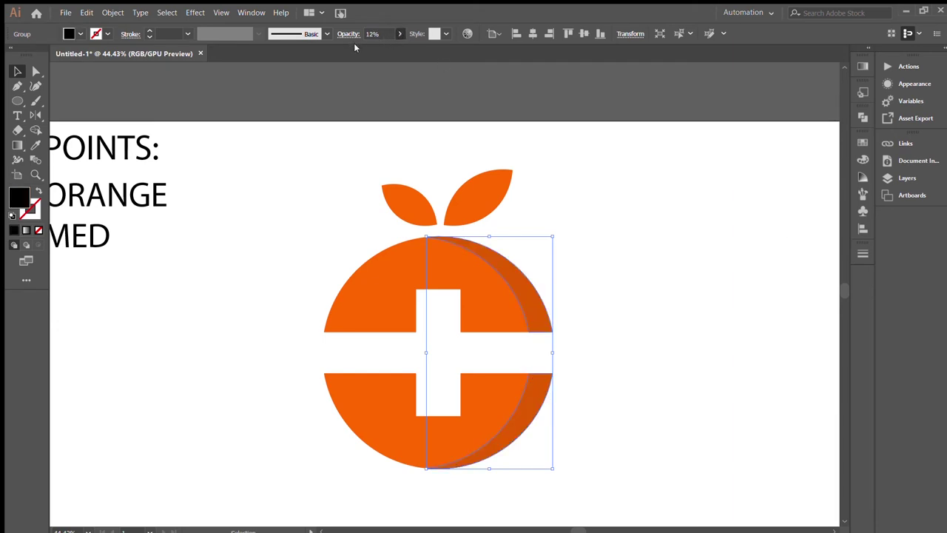
left_click(339, 222)
left_click(539, 301)
key("Down")
key("Down")
left_click(704, 359)
scroll(636, 233, "up", 1)
Step: Fill both leaves green
key("p")
key("v")
left_click(463, 246)
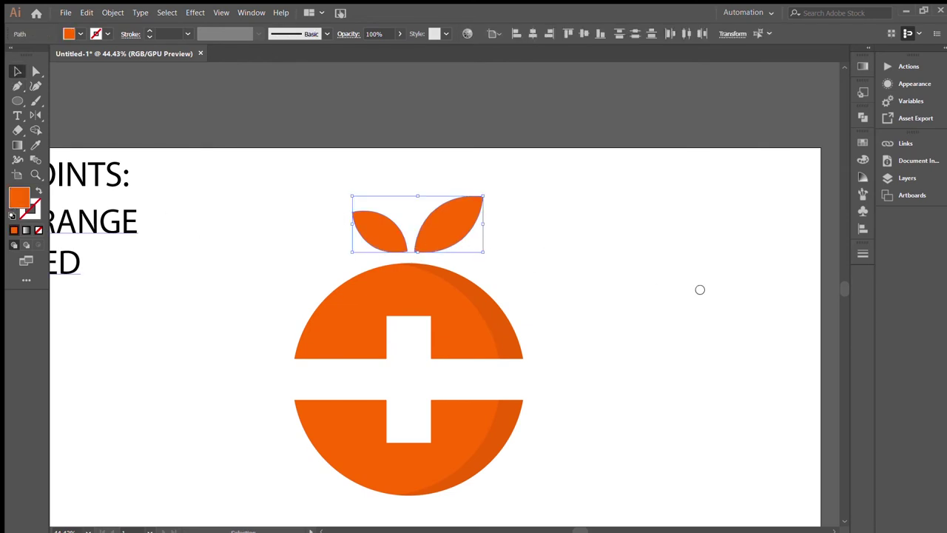
left_click(620, 255)
Step: Draw a half-leaf shading path over the right leaf, undoing a mistaken notched shape
key("p")
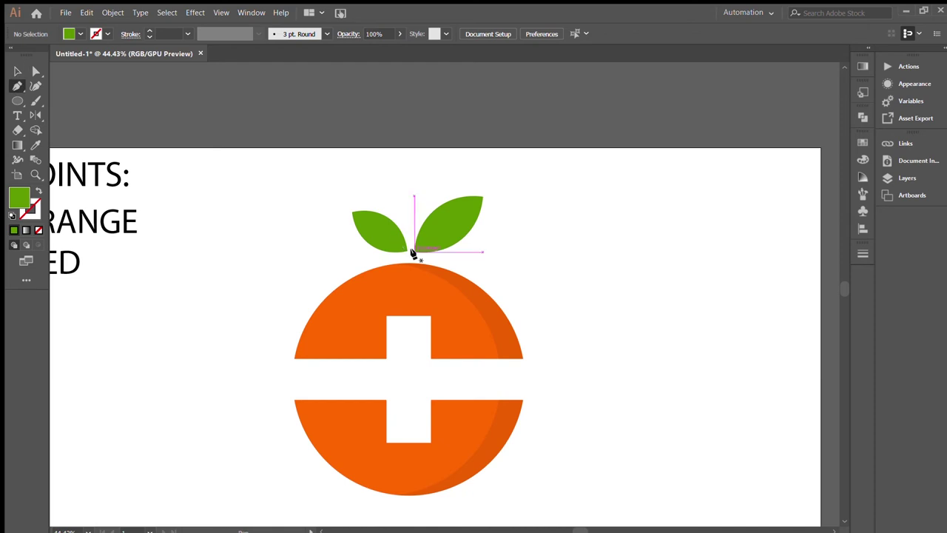
left_click(414, 251)
left_click(511, 257)
left_click(414, 251)
key("v")
key("ctrl+z")
key("ctrl+z")
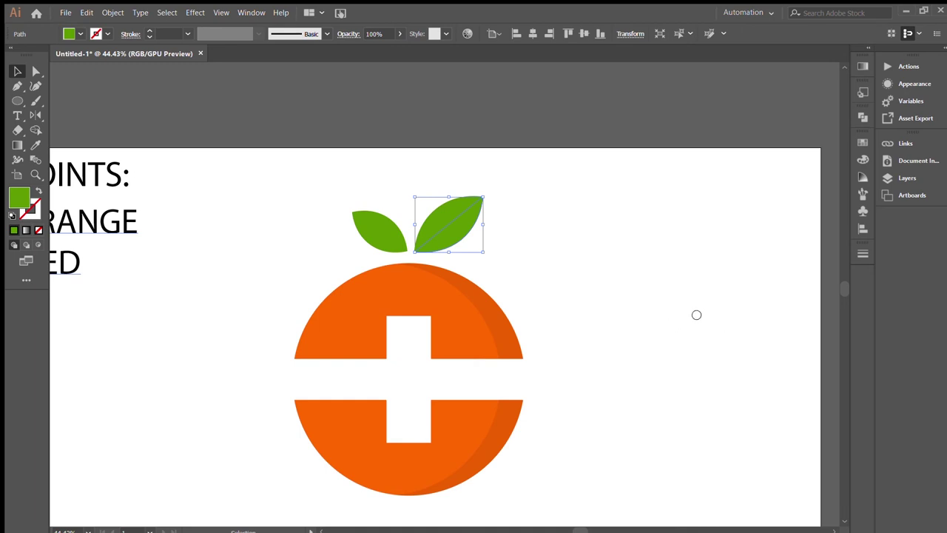
Step: Fill the right leaf's overlay black at 6% opacity
left_click(373, 34)
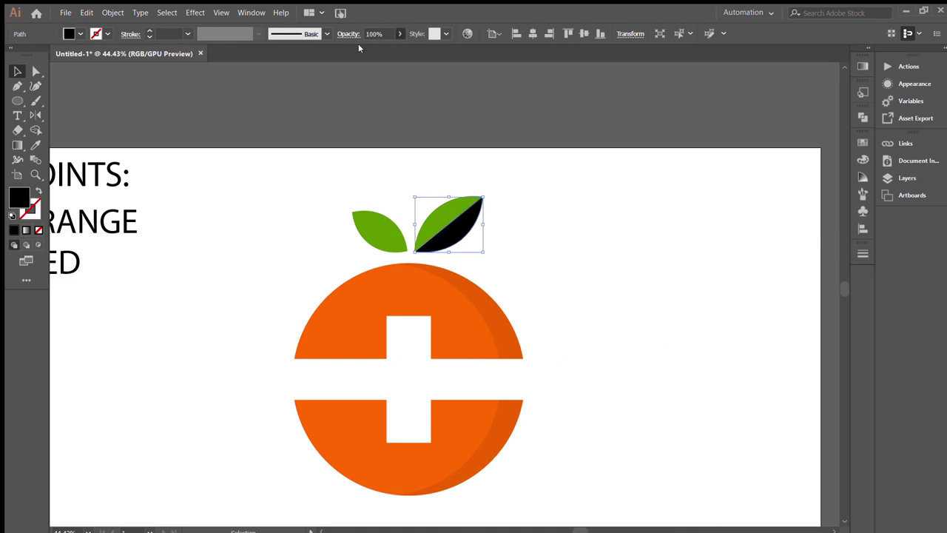
type("6")
key("Return")
left_click(533, 246)
left_click(453, 236)
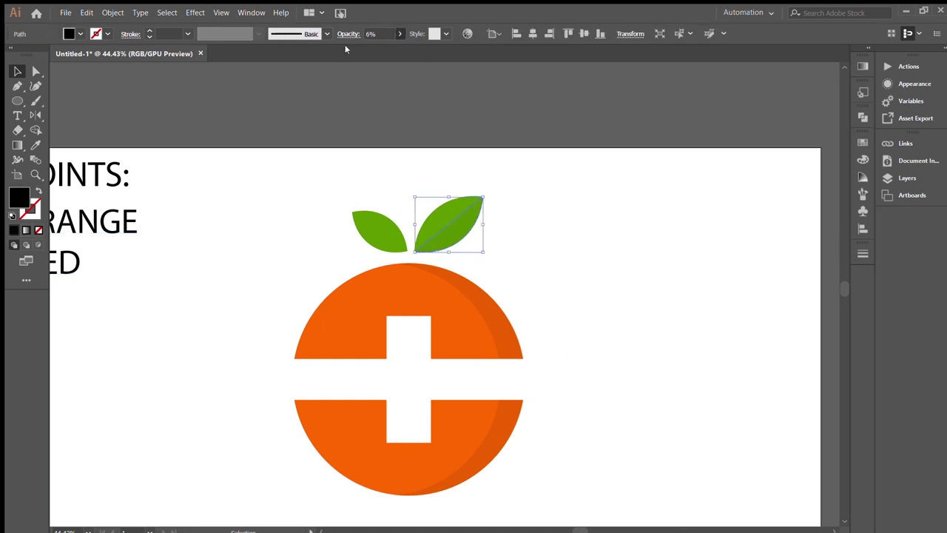
left_click(611, 217)
Step: Draw a curved shading shape covering half of the left leaf
key("p")
left_click(352, 211)
left_click(406, 251)
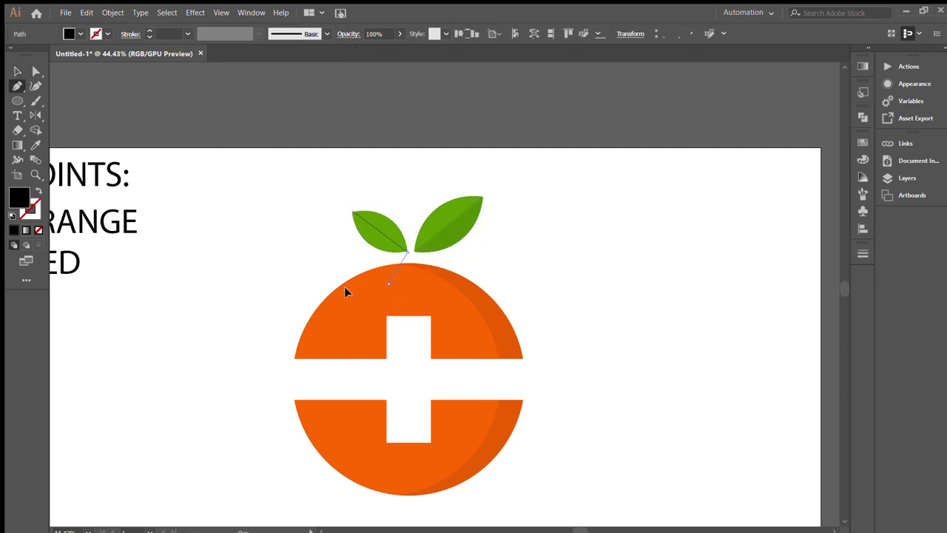
left_click_drag(348, 285, 296, 285)
key("v")
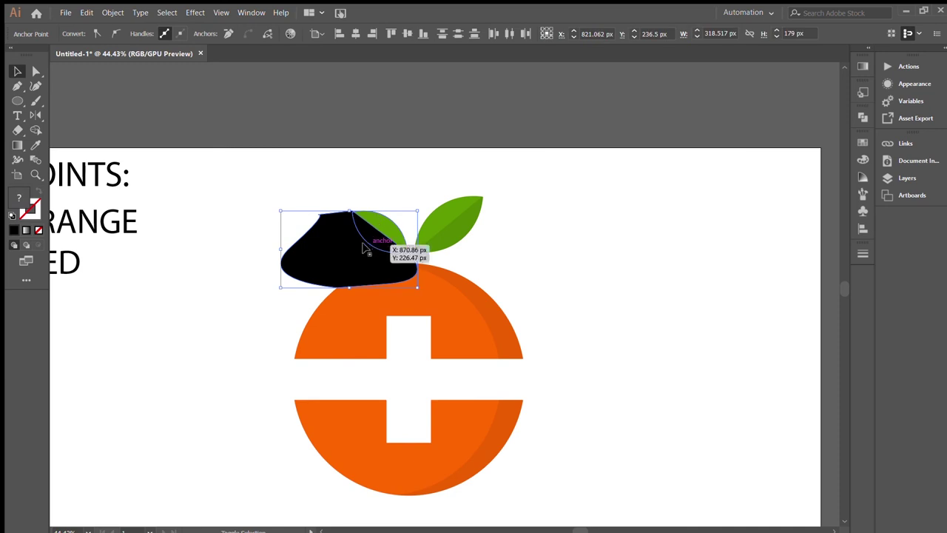
Step: Fade the left leaf's overlay to about 10% opacity
key("i")
left_click(465, 237)
left_click(515, 244)
left_click(386, 247)
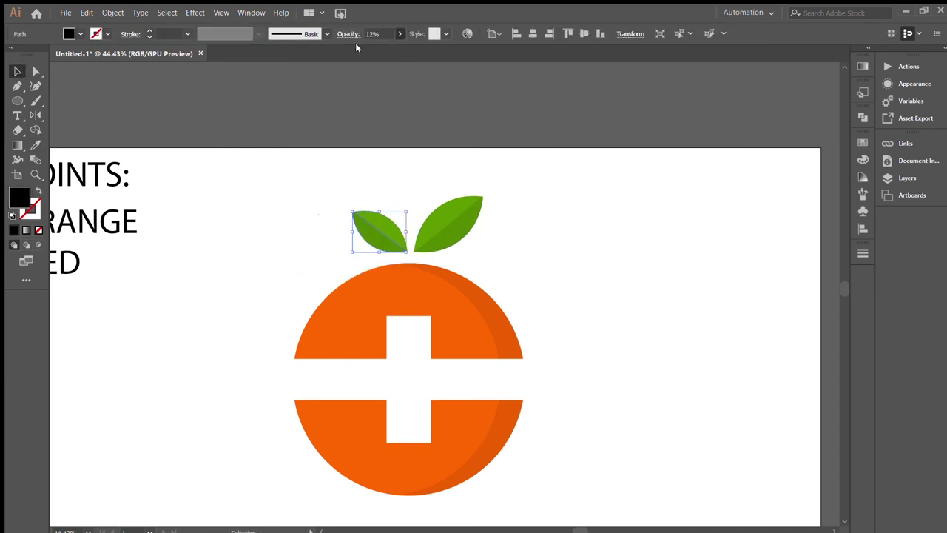
left_click(371, 181)
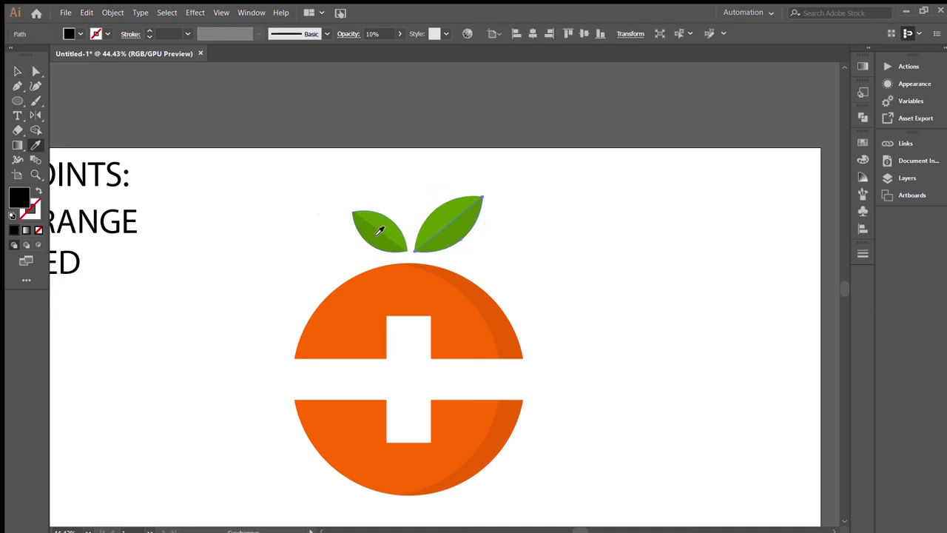
left_click_drag(554, 304, 564, 273)
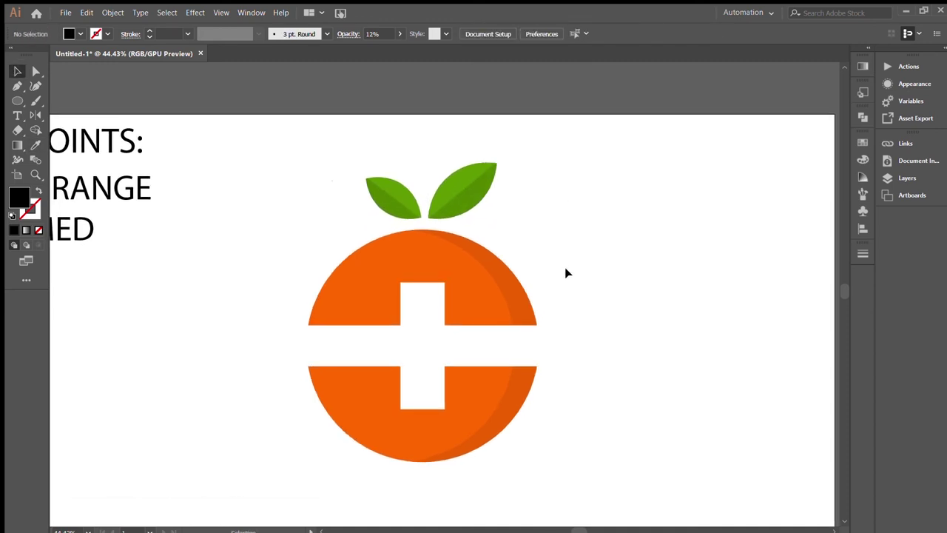
Step: Round the cross-notch corners in both orange halves, the right-side corners to 15.25 px
key("a")
left_click(400, 282)
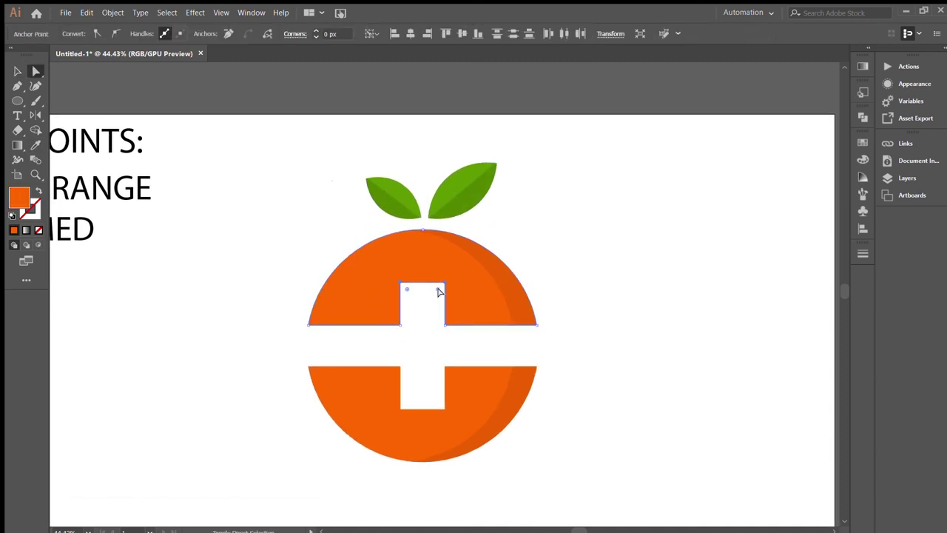
left_click(488, 336)
mouse_move(442, 412)
left_mouse_down()
mouse_move(394, 403)
mouse_move(411, 406)
left_mouse_up()
left_click(446, 333)
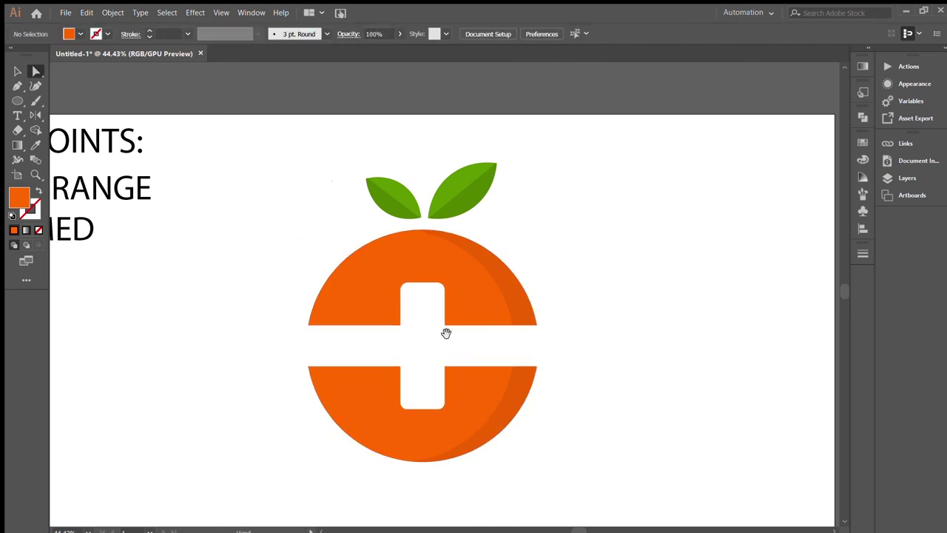
left_click(391, 370)
left_click_drag(391, 370, 393, 376)
left_click(446, 352)
left_click_drag(447, 364, 450, 380)
left_click(436, 340)
Step: Zoom out to the whole artboard and enlarge the two leaves slightly
key("v")
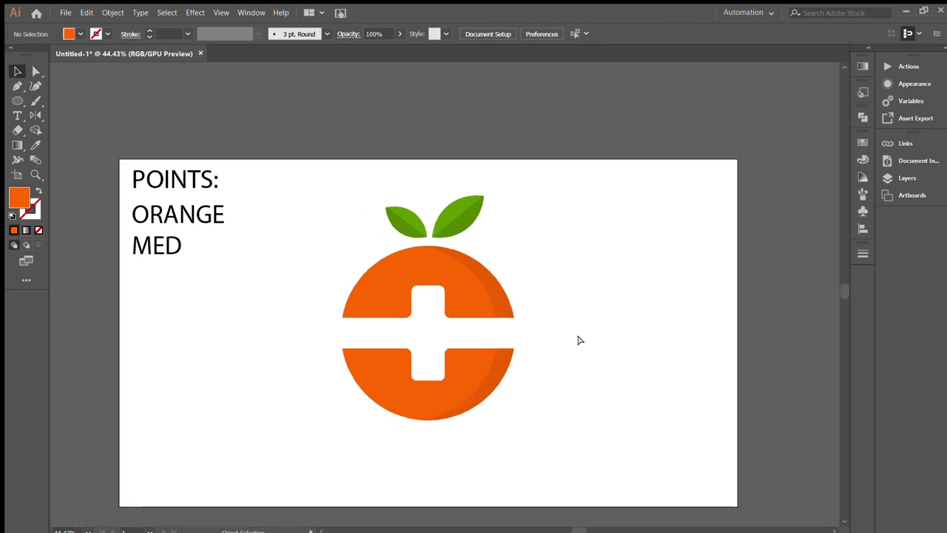
key("ctrl+minus")
left_click(406, 215)
left_click_drag(436, 196, 436, 194)
Step: Select all the orange and leaf paths and centre the logo vertically on the artboard
key("a")
left_click_drag(537, 186, 311, 435)
key("v")
left_click(584, 33)
left_click(560, 270)
Step: Delete the POINTS/ORANGE/MED text and give the whole logo a soft drop shadow
left_click(177, 180)
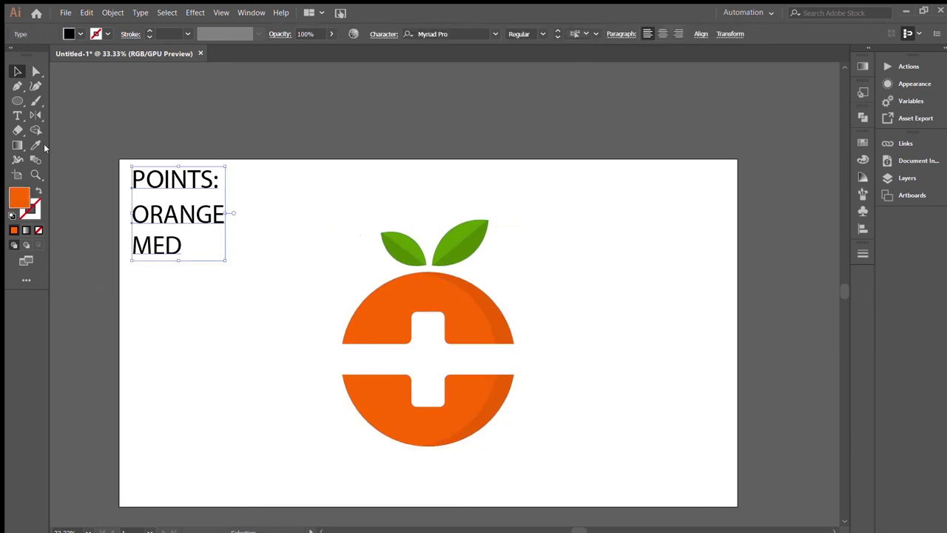
key("Delete")
key("ctrl+a")
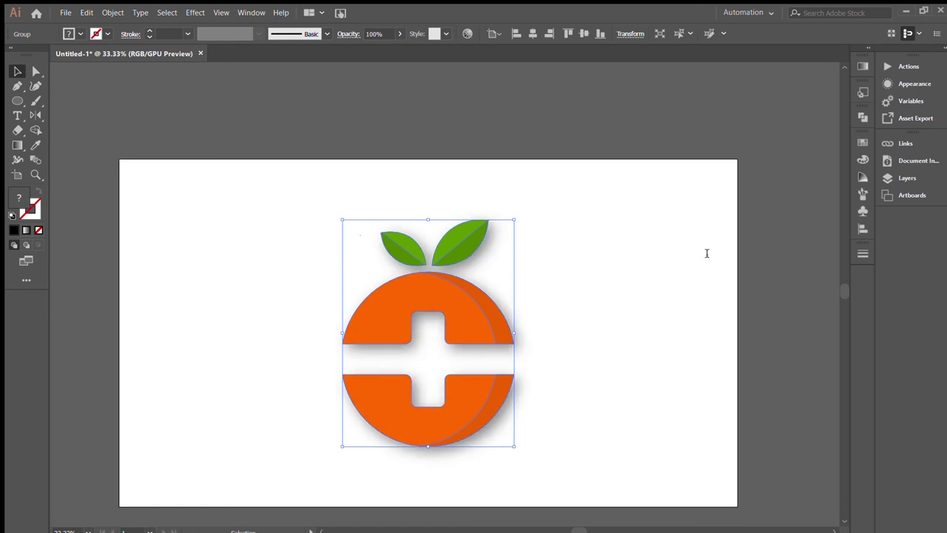
left_click(611, 367)
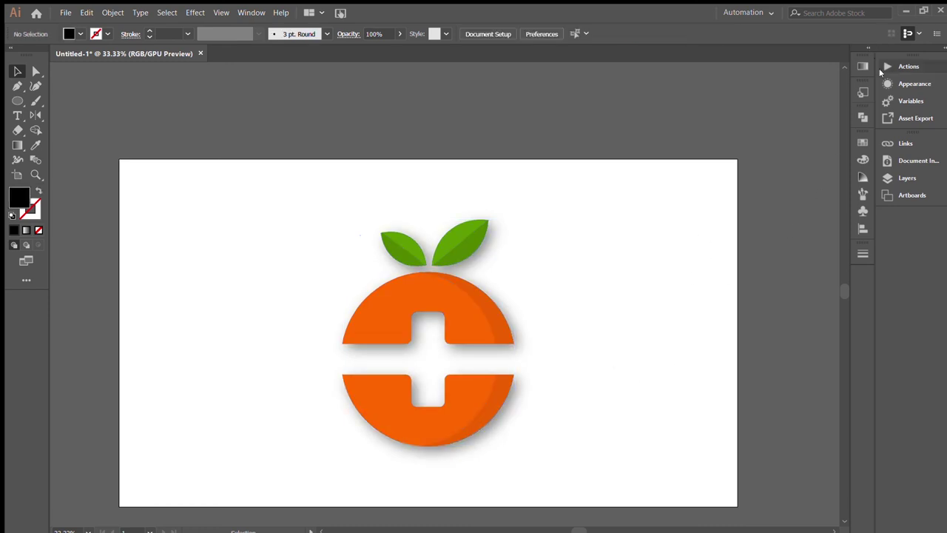